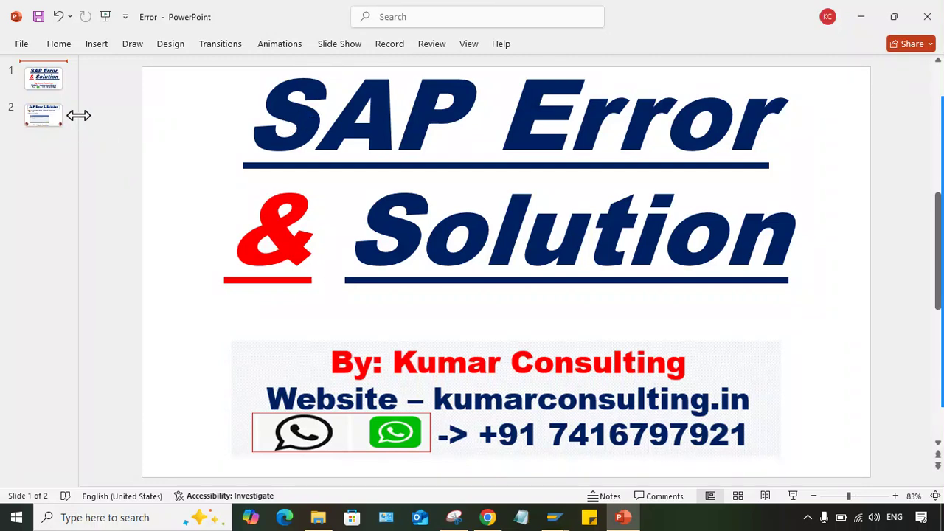
Show slide 2, which describes the F5275 fiscal year variant error.
left_click(47, 115)
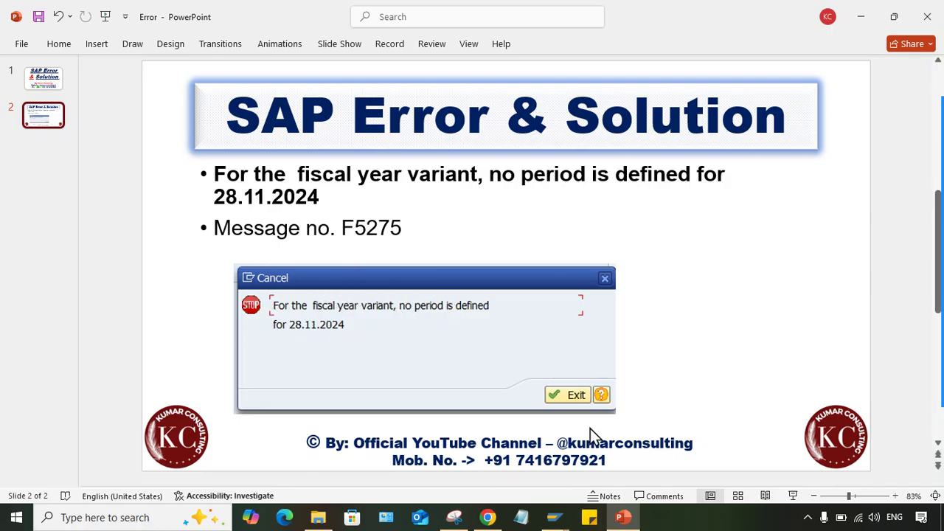
Switch to the Enter Incoming Invoice window and dismiss the F5275 fiscal year variant error.
left_click(557, 519)
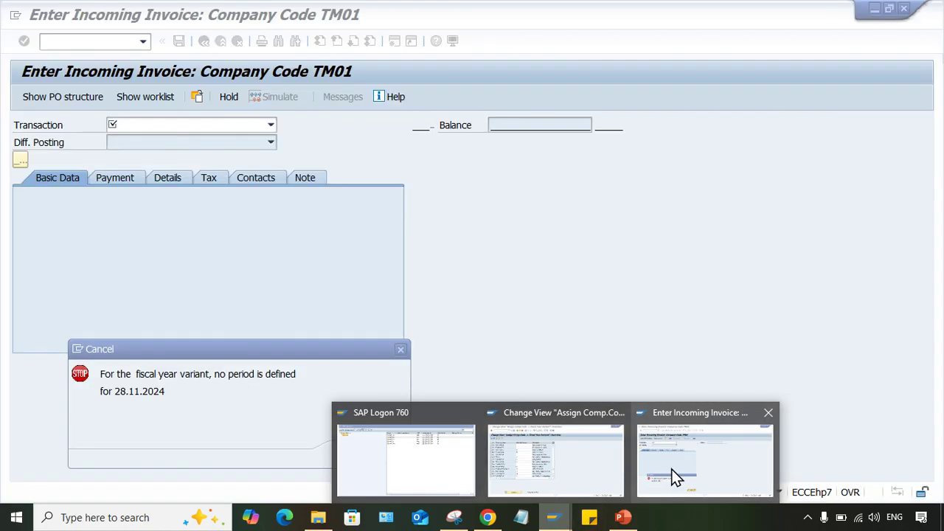
left_click(670, 472)
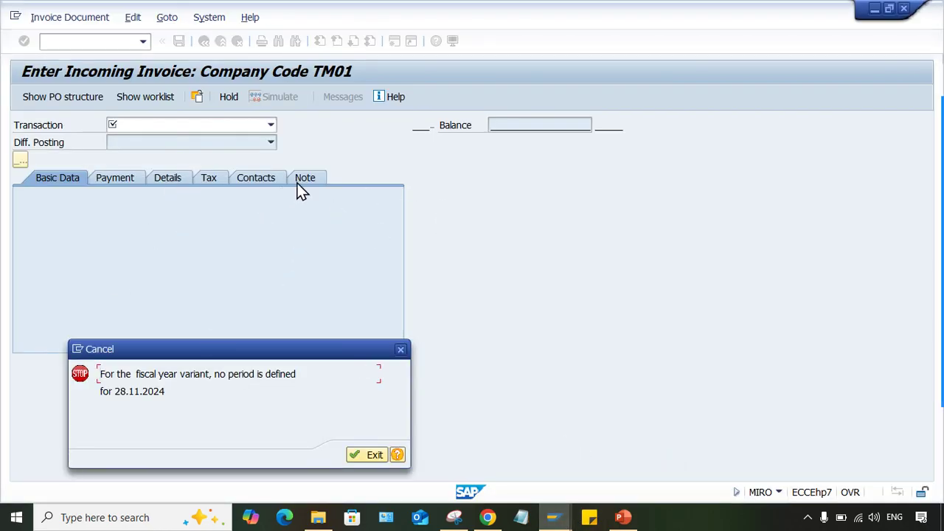
left_click_drag(231, 349, 272, 243)
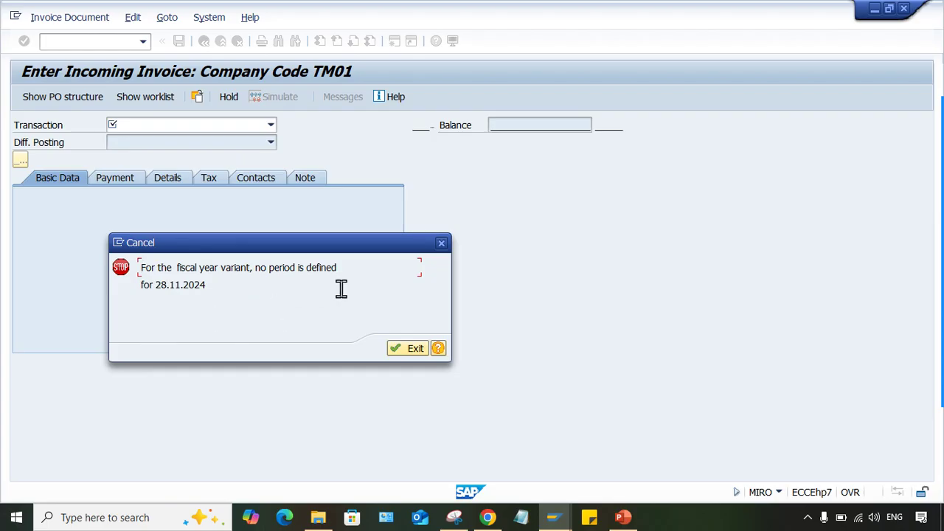
left_click(557, 516)
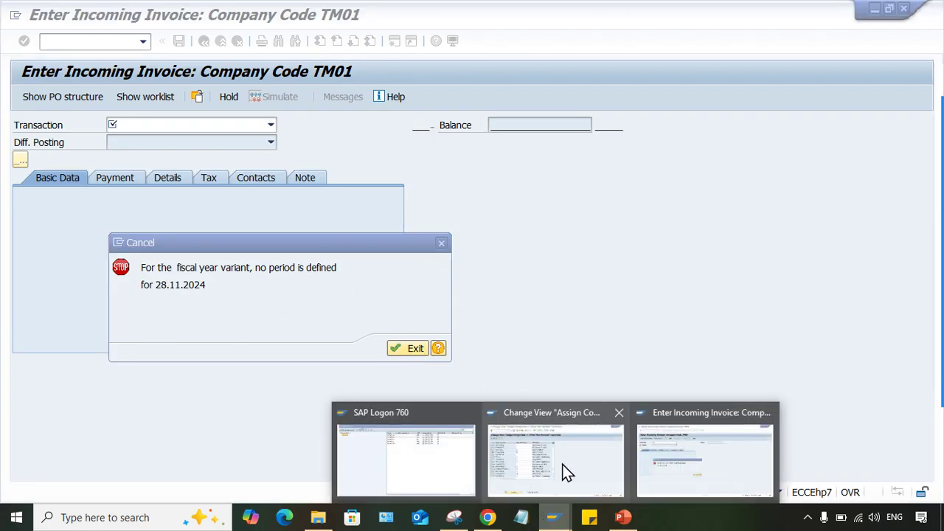
left_click(688, 472)
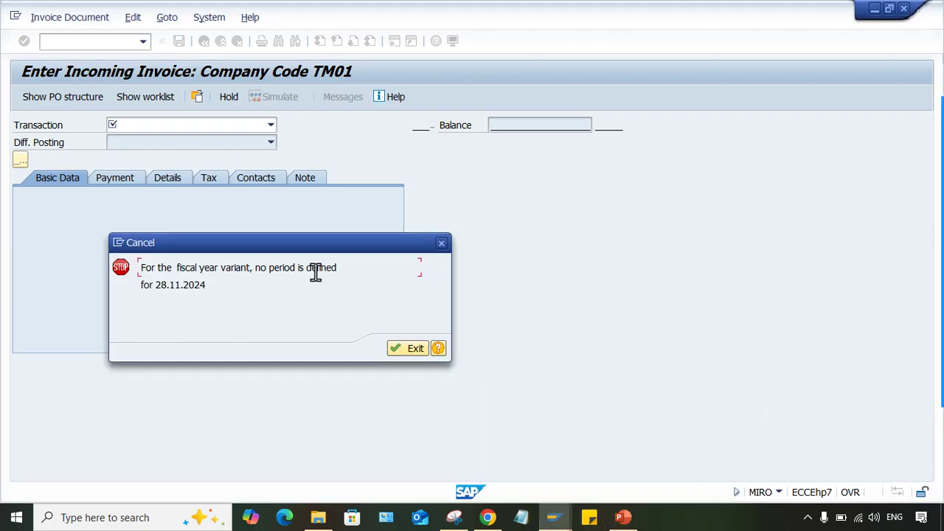
left_click(415, 349)
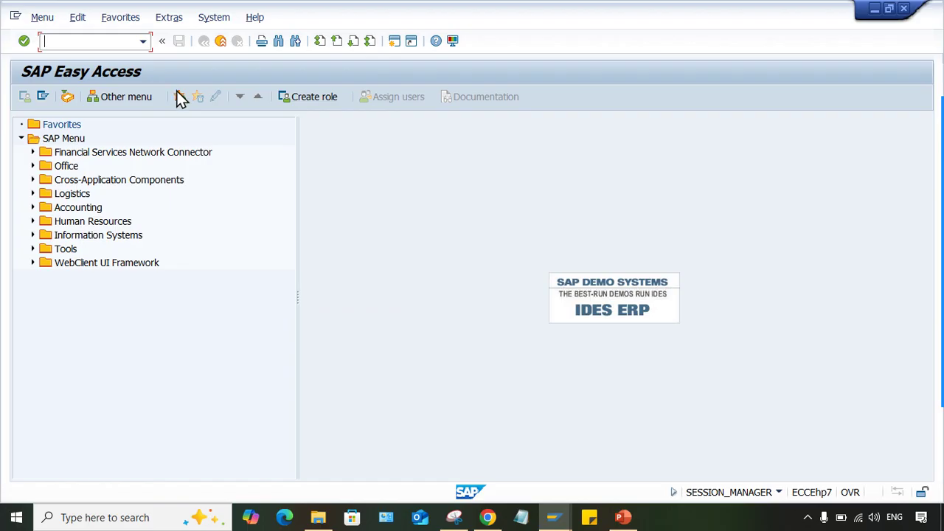
mouse_move(554, 517)
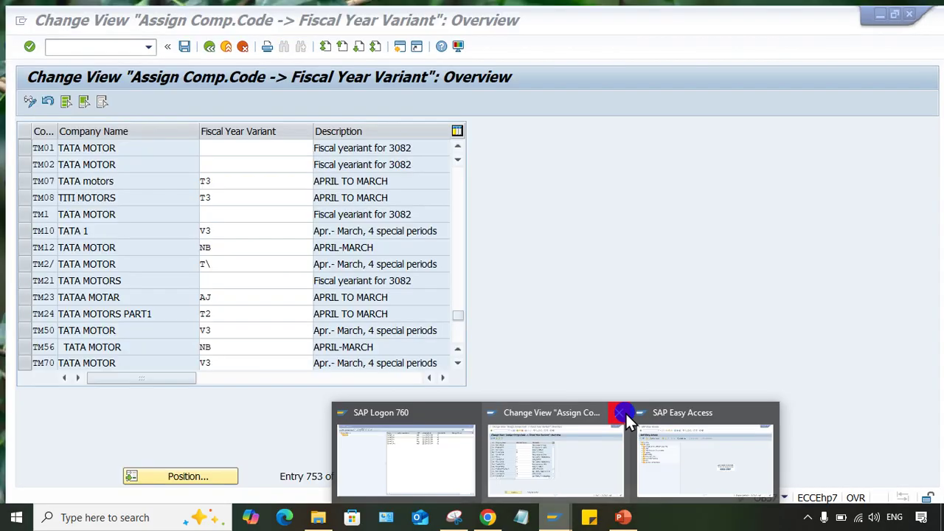
Close the other Change View window and open the company code global data list with OBY6.
left_click(621, 413)
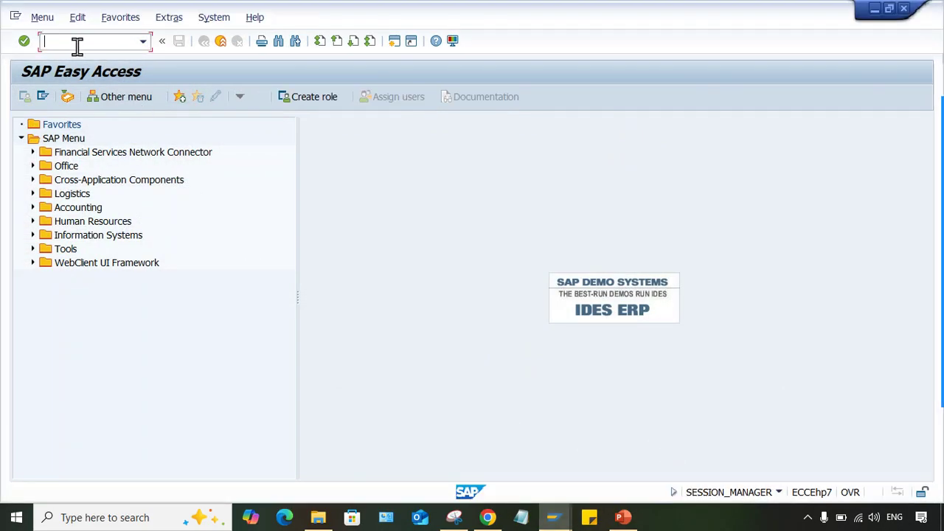
type("ob")
type("y6")
key("Return")
Position the list to company code TM01 and open its details.
left_click(270, 475)
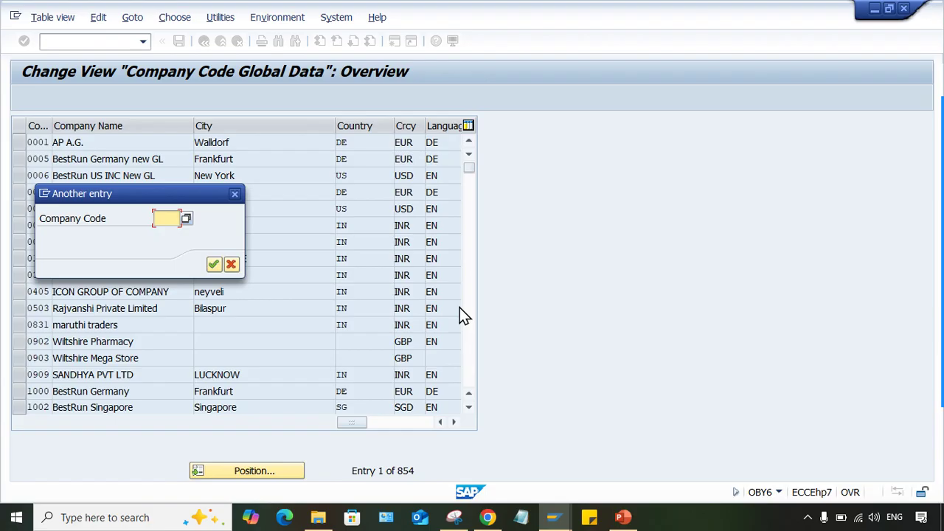
type("TM01")
key("Return")
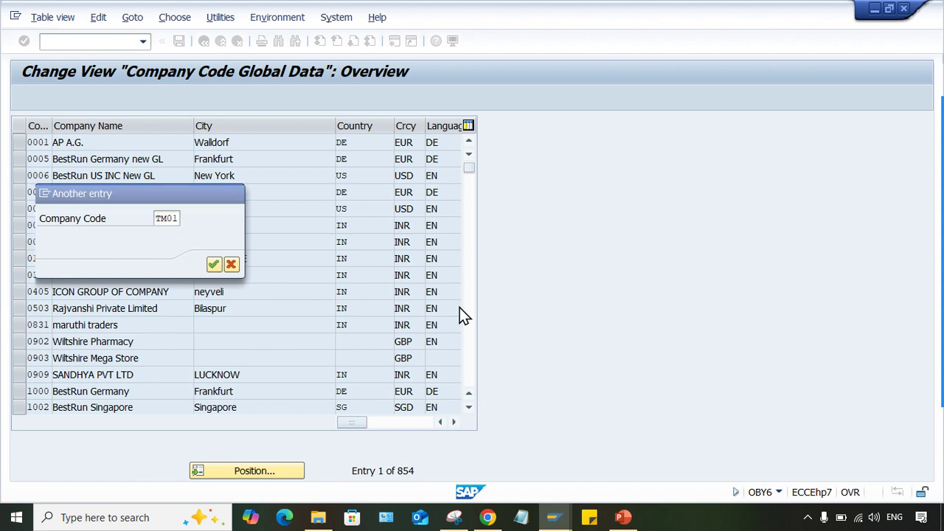
left_click(161, 147)
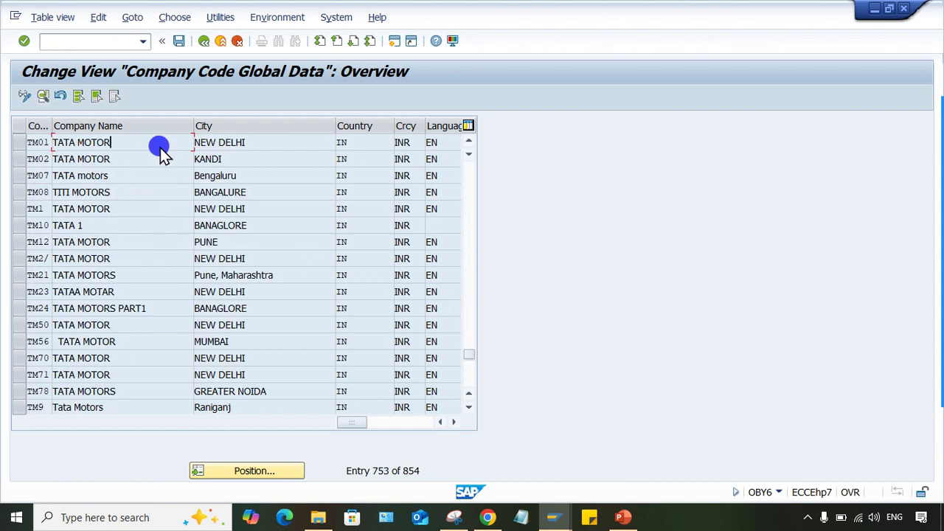
double_click(160, 147)
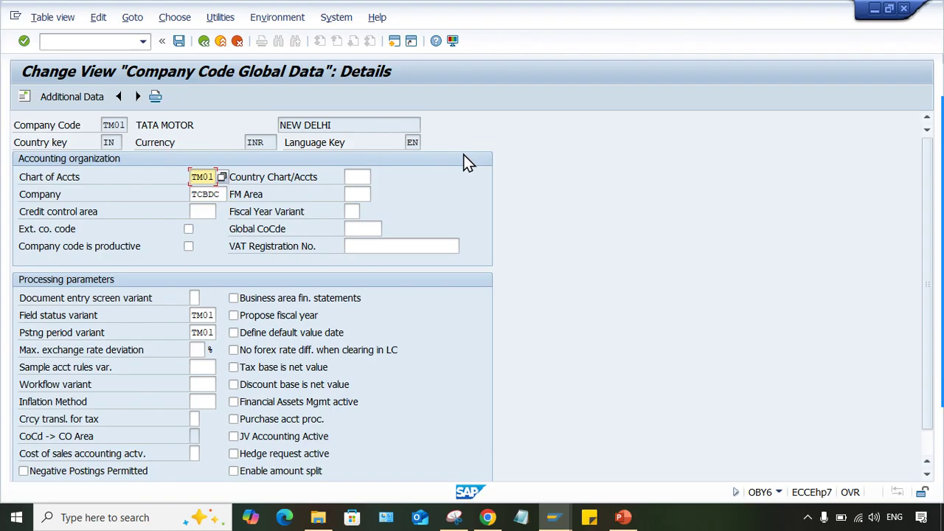
Select TM01's empty Fiscal Year Variant field and open a second SAP session.
left_click(352, 212)
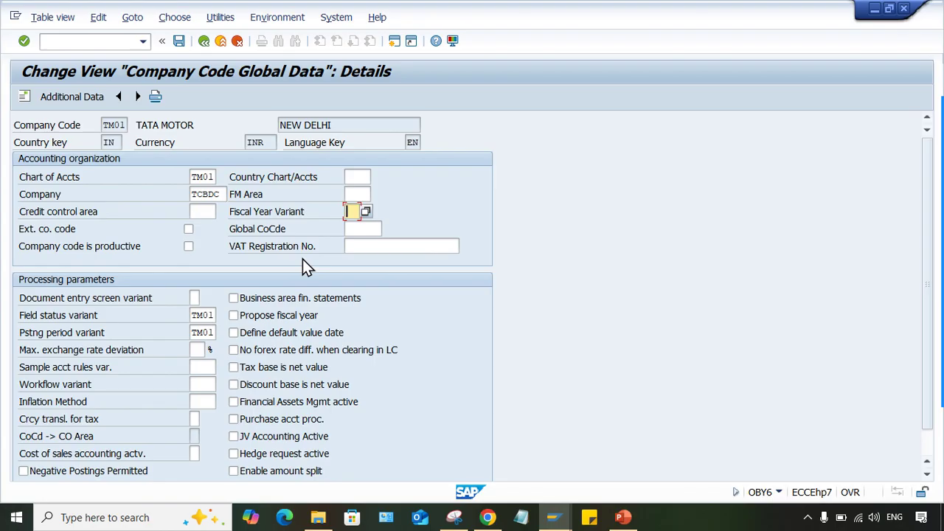
left_click(398, 44)
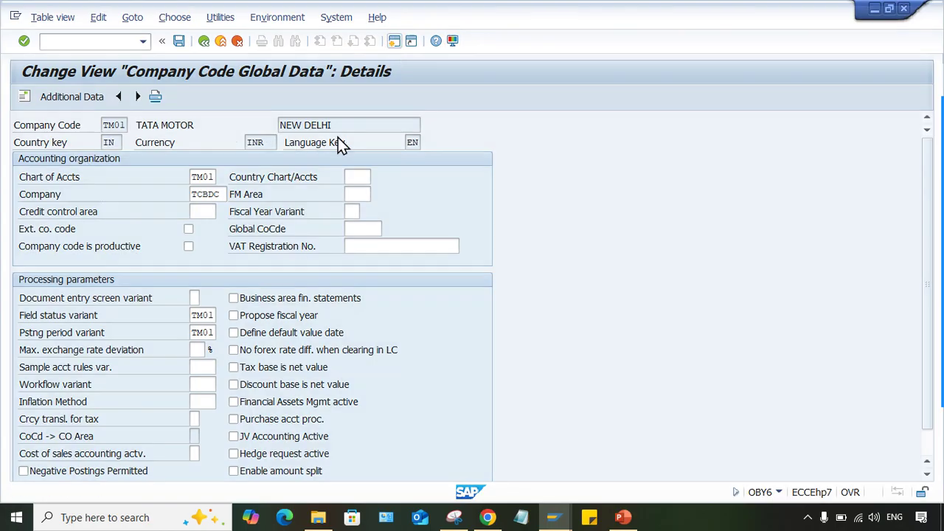
Locate fiscal year variant T1 in OB29 and display its April–March period definitions.
type("OB29")
key("Return")
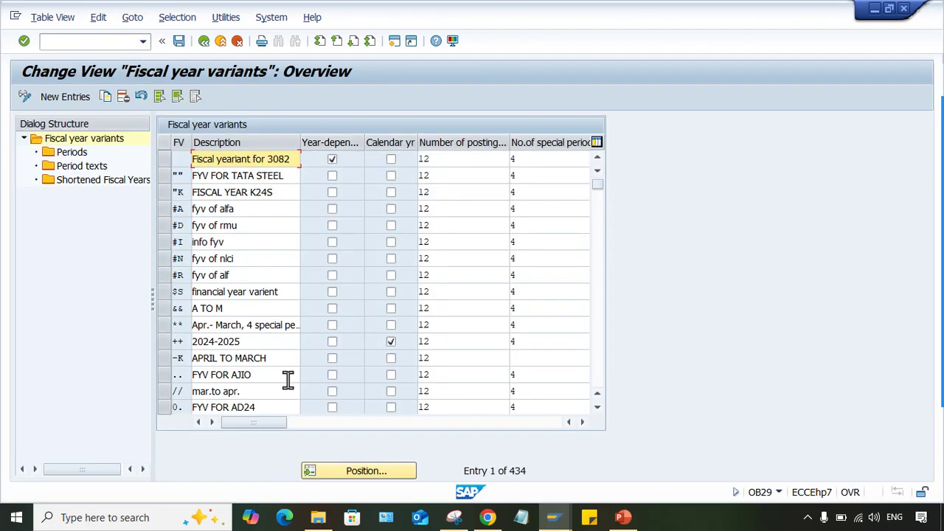
left_click(347, 473)
type("T")
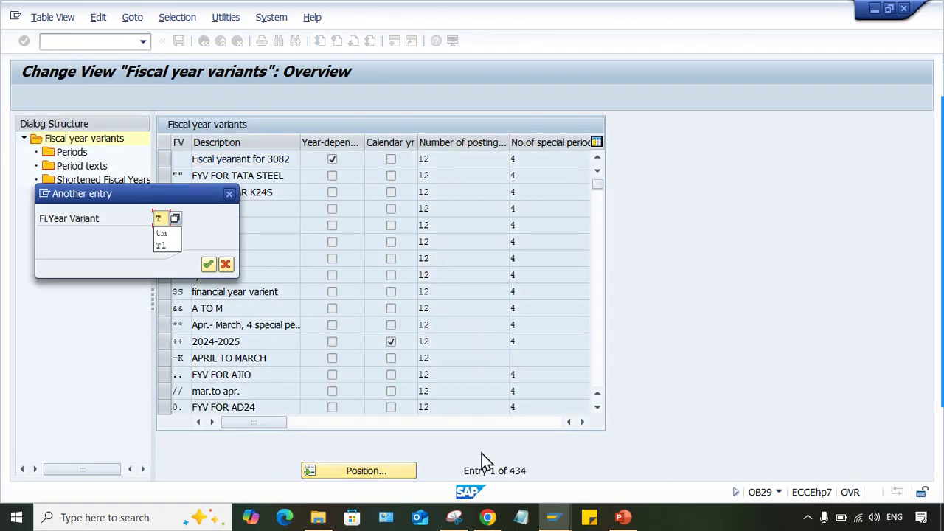
type("1")
key("Return")
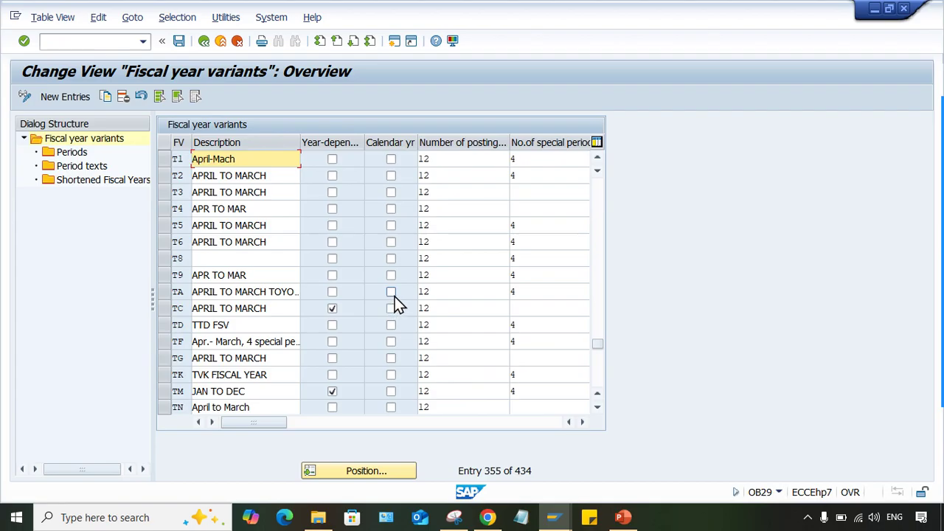
left_click(161, 160)
double_click(72, 152)
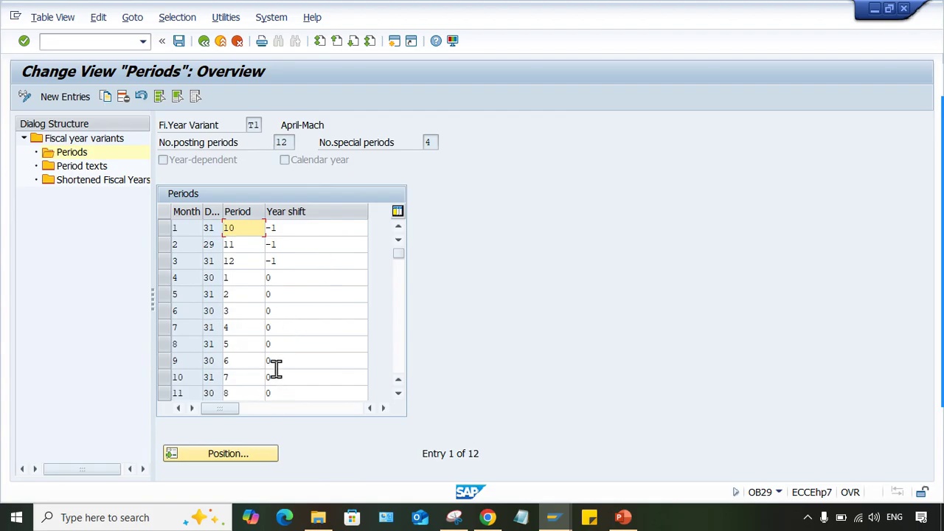
Enter T1 as TM01's fiscal year variant, delete company TCBDC, and save under the customizing request.
mouse_move(554, 517)
left_click(557, 418)
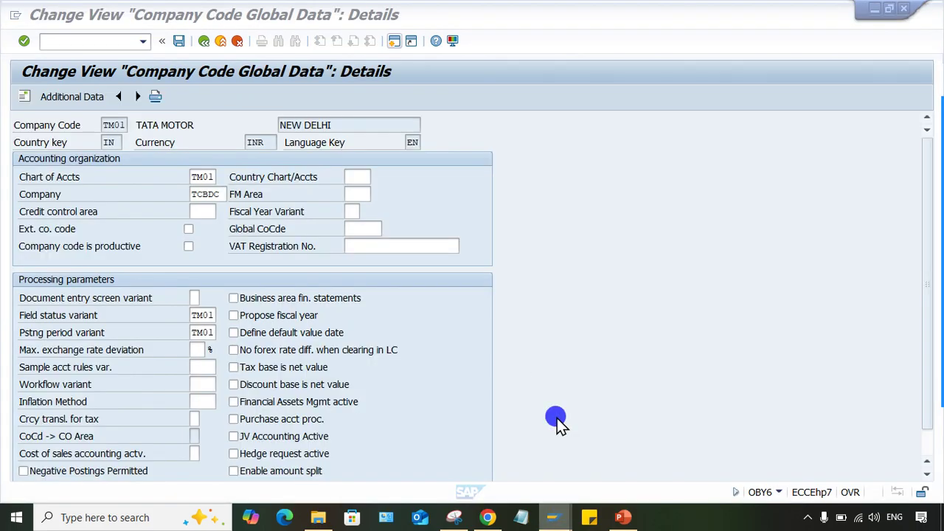
type("T")
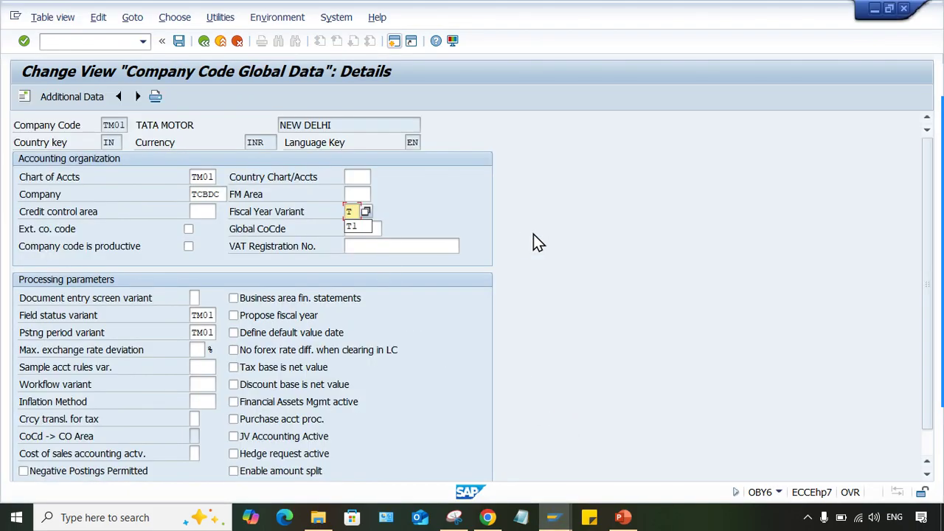
type("1")
key("Return")
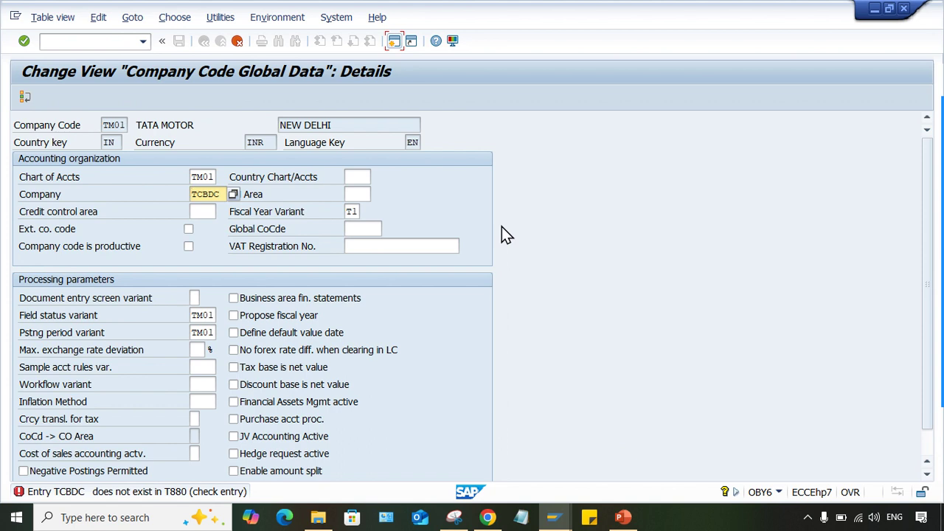
key("Delete")
key("Delete")
key("Delete")
key("Delete")
key("Delete")
key("Return")
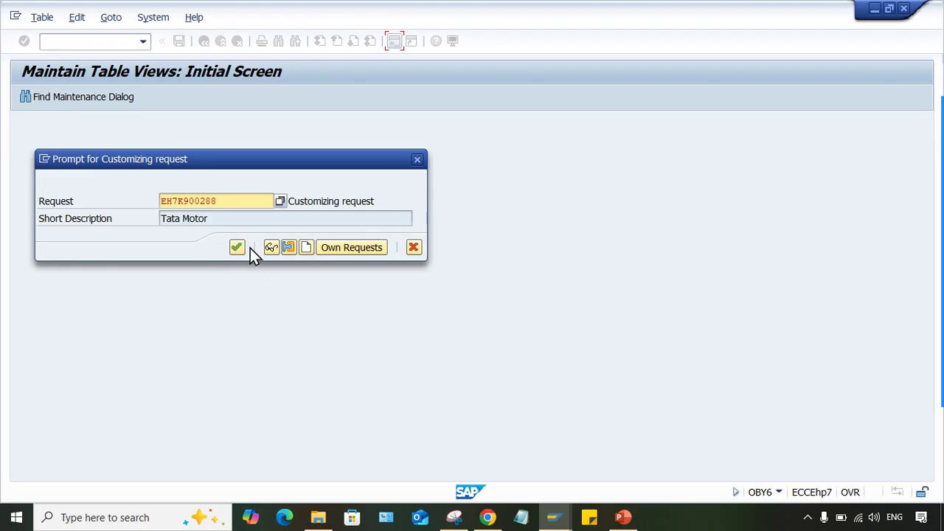
left_click(250, 247)
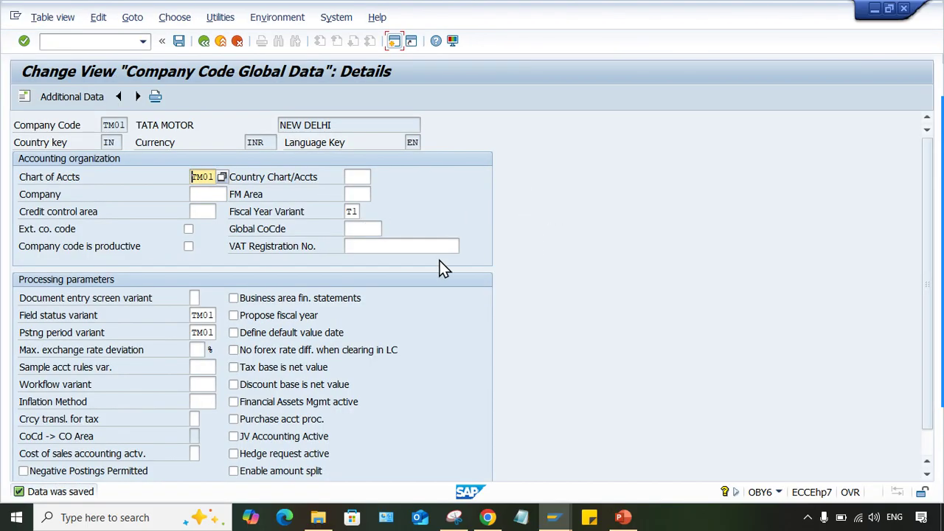
left_click(553, 517)
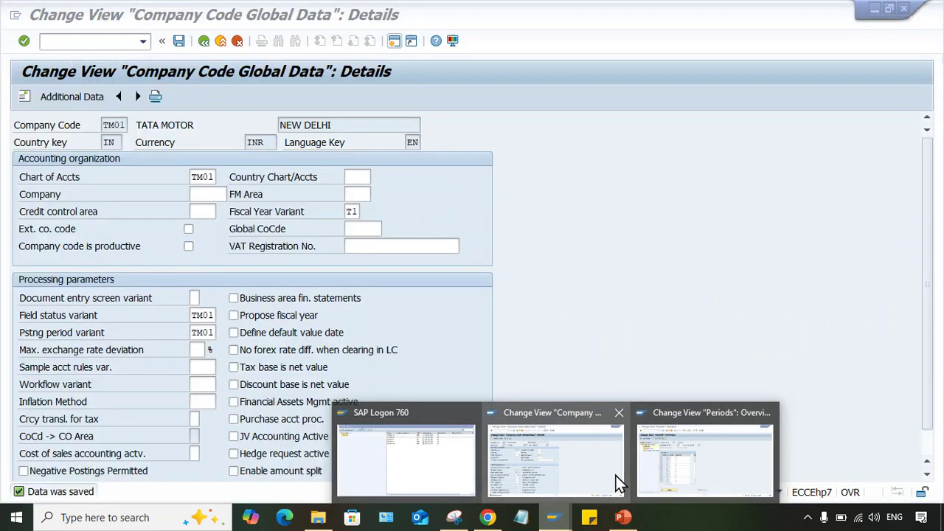
Return to the TM01 details window and launch transaction OBC4 with /NOBC4.
left_click(616, 475)
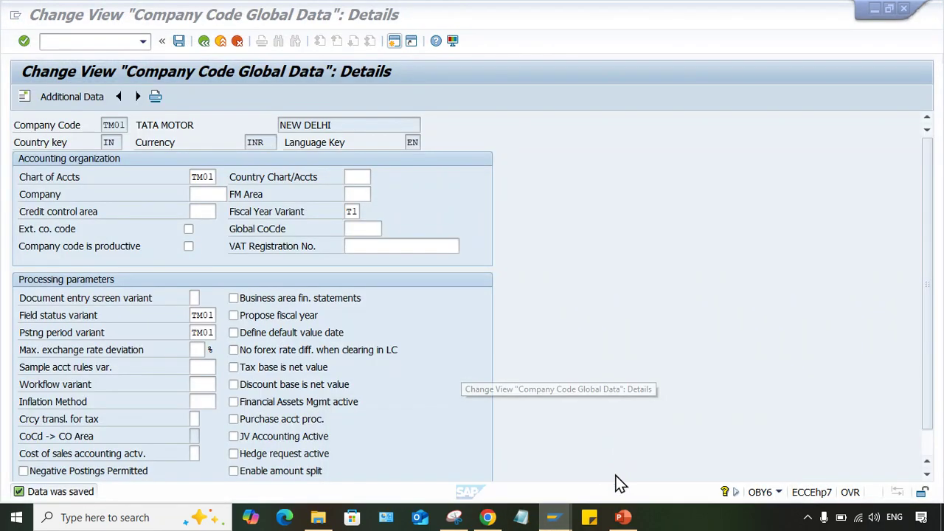
left_click(65, 36)
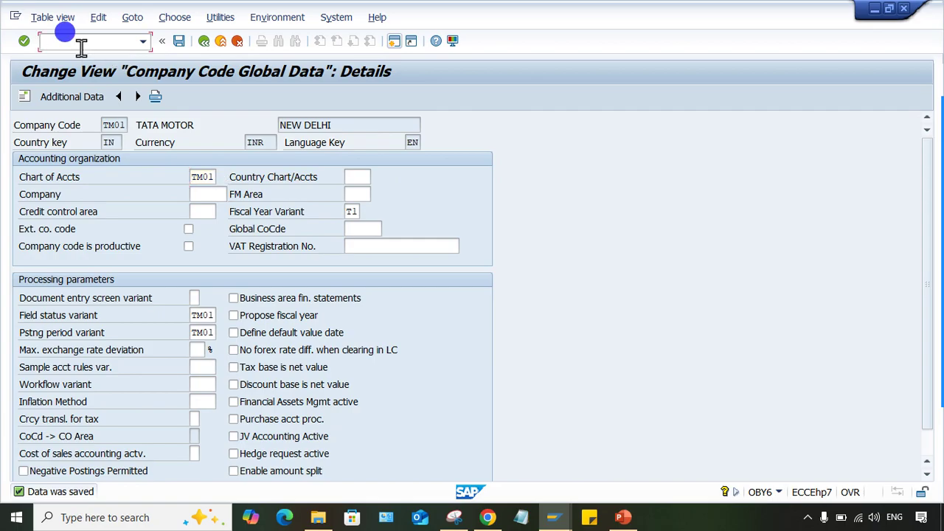
type("/NO")
type("BC4")
key("Return")
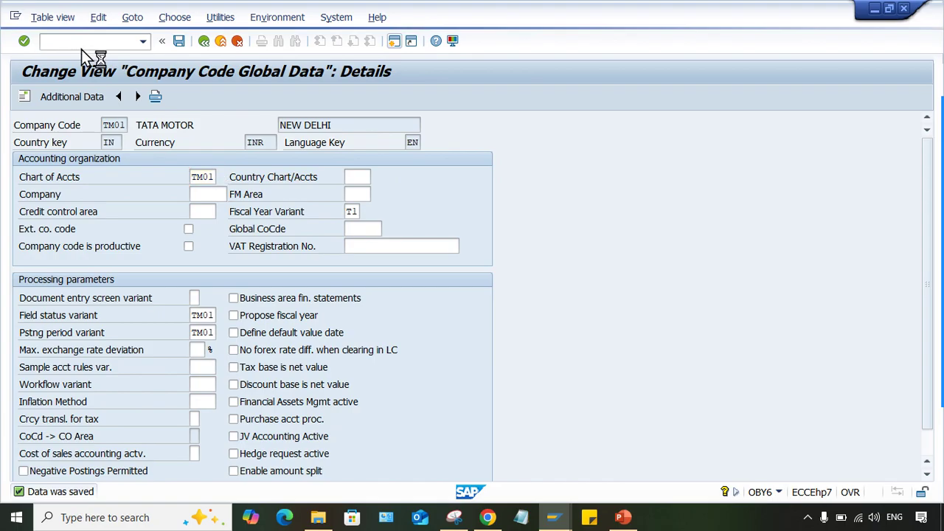